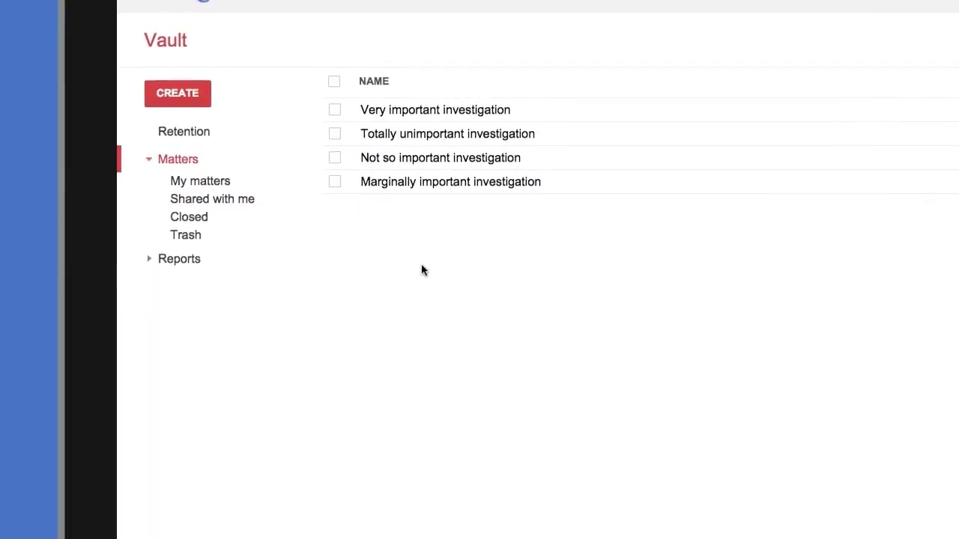
Open the Very important investigation matter and bring up its search form
{"action": "left_click", "coordinate": [289, 196]}
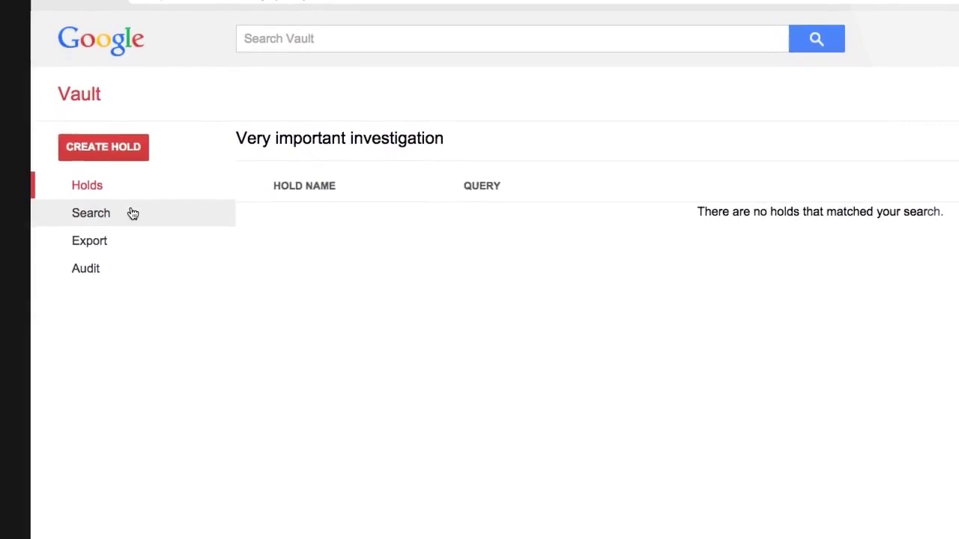
{"action": "left_click", "coordinate": [132, 213]}
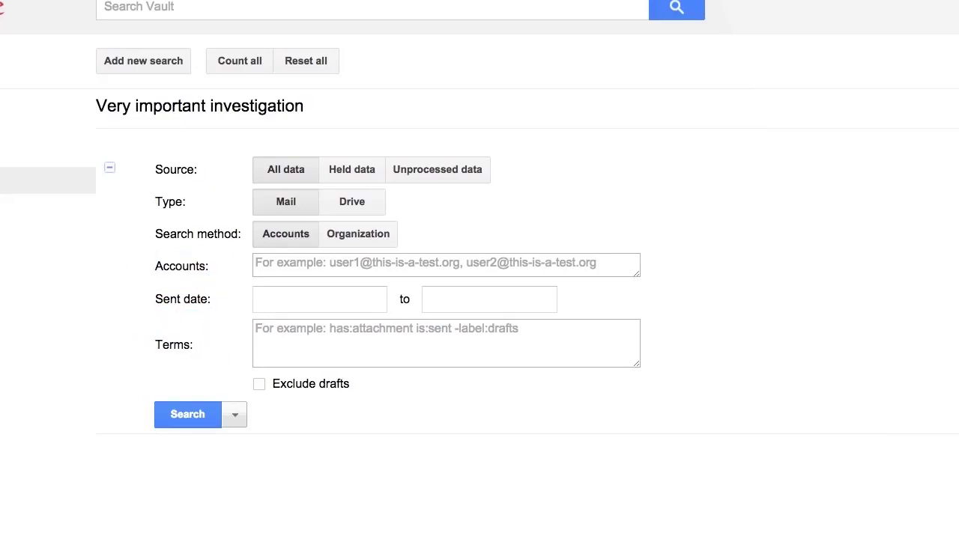
Search all mail for 'top secret widget' with drafts excluded
{"action": "left_click", "coordinate": [341, 328]}
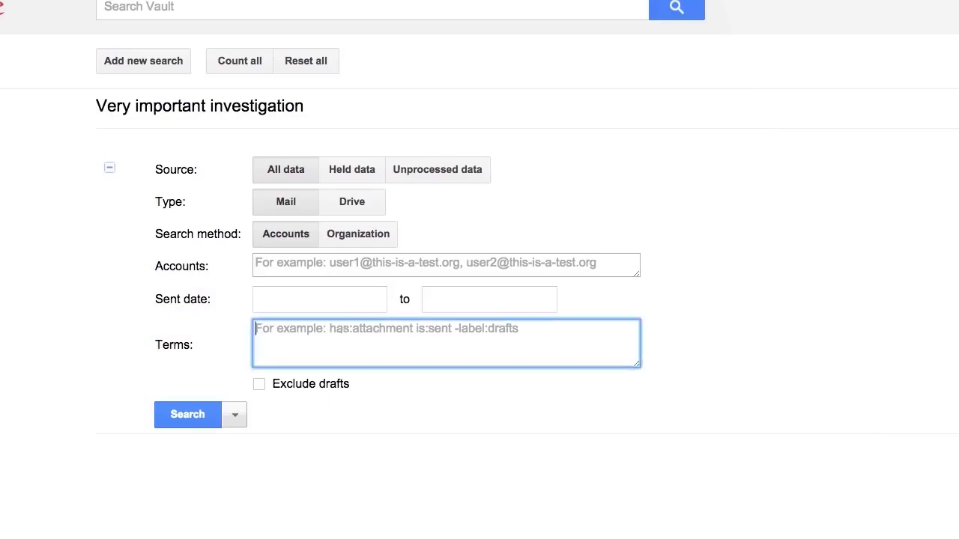
{"action": "type", "text": "top secret "}
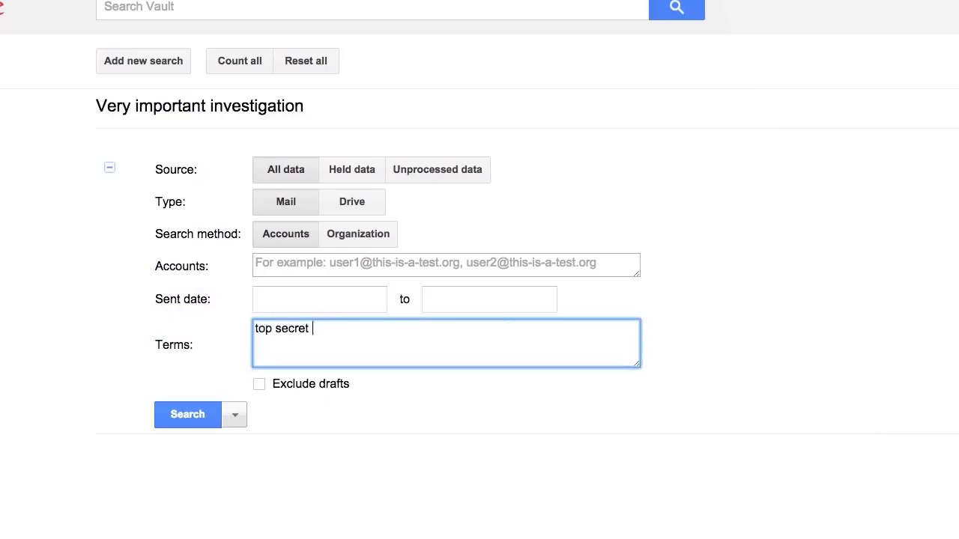
{"action": "type", "text": "widget"}
{"action": "left_click", "coordinate": [258, 385]}
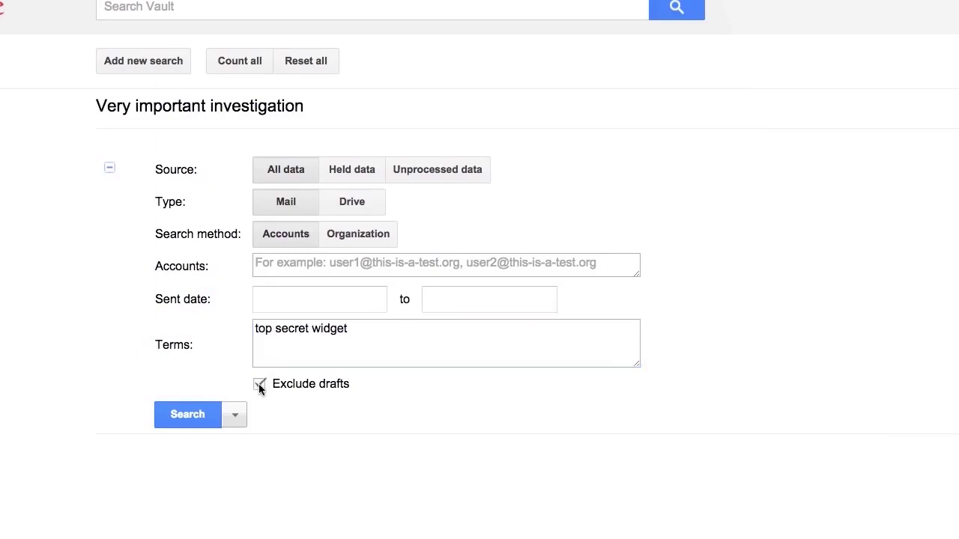
{"action": "left_click", "coordinate": [186, 418]}
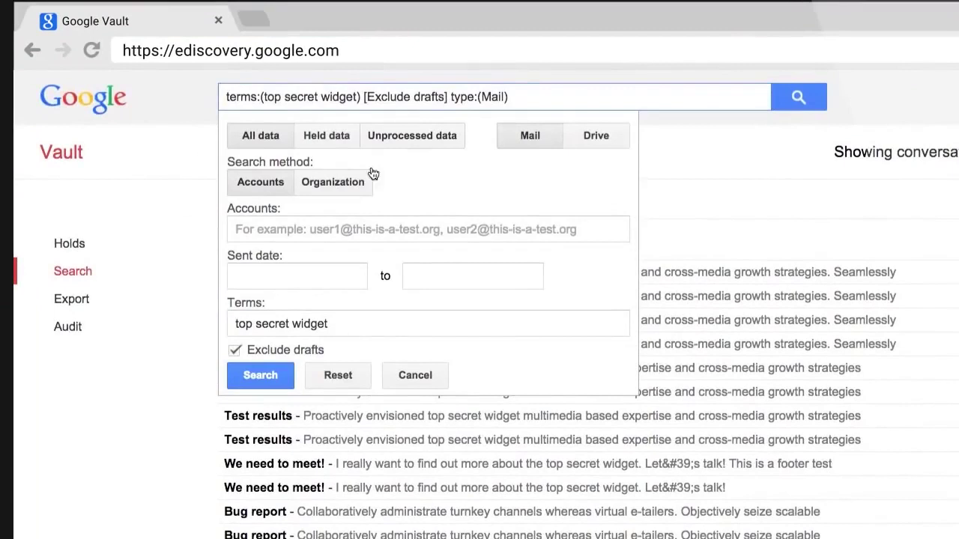
Limit the search to the user's account and open the 'We need to meet!' result
{"action": "left_click", "coordinate": [327, 222]}
{"action": "type", "text": "angie"}
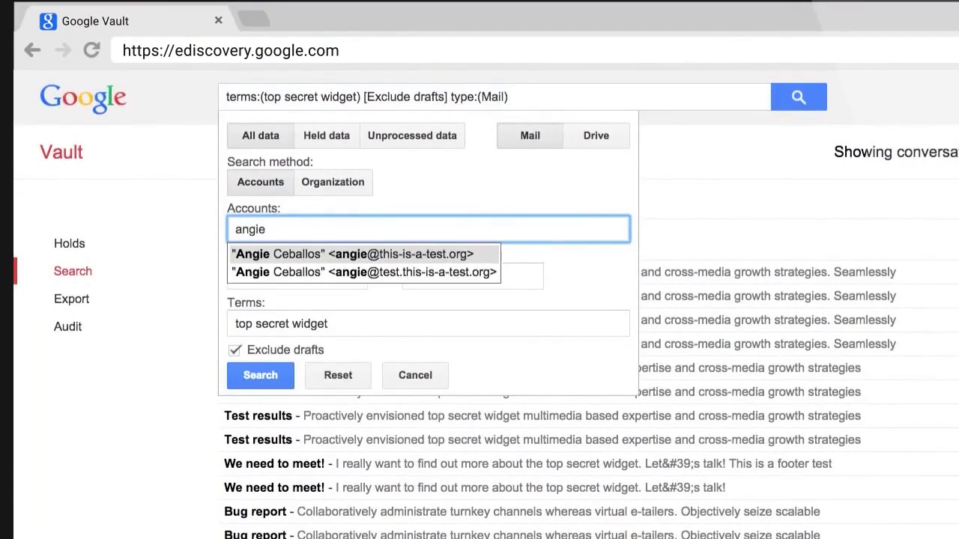
{"action": "left_click", "coordinate": [318, 254]}
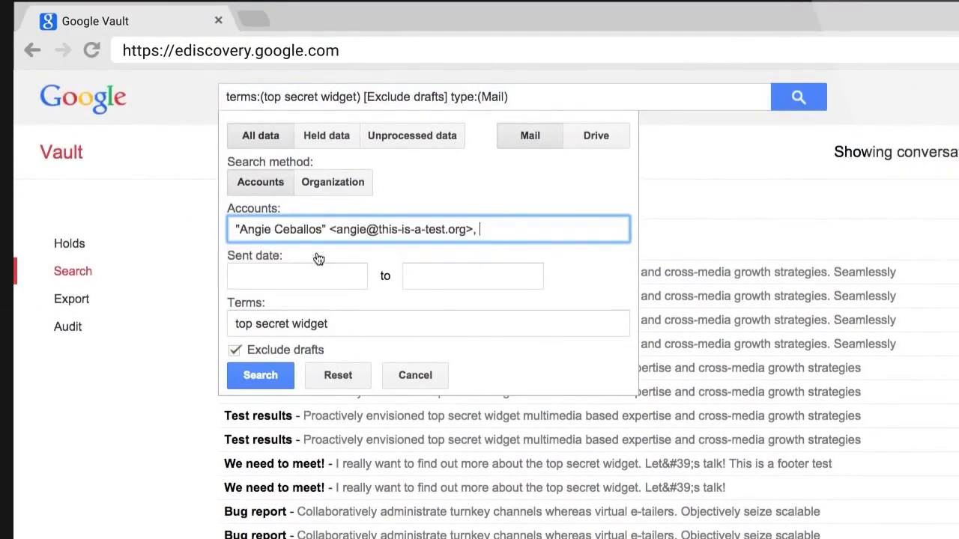
{"action": "left_click", "coordinate": [275, 373]}
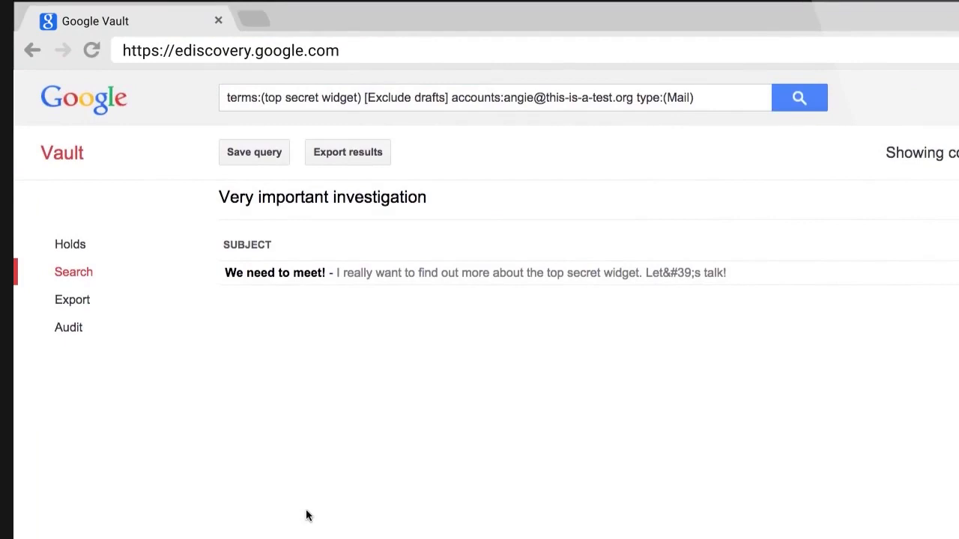
{"action": "left_click", "coordinate": [291, 277]}
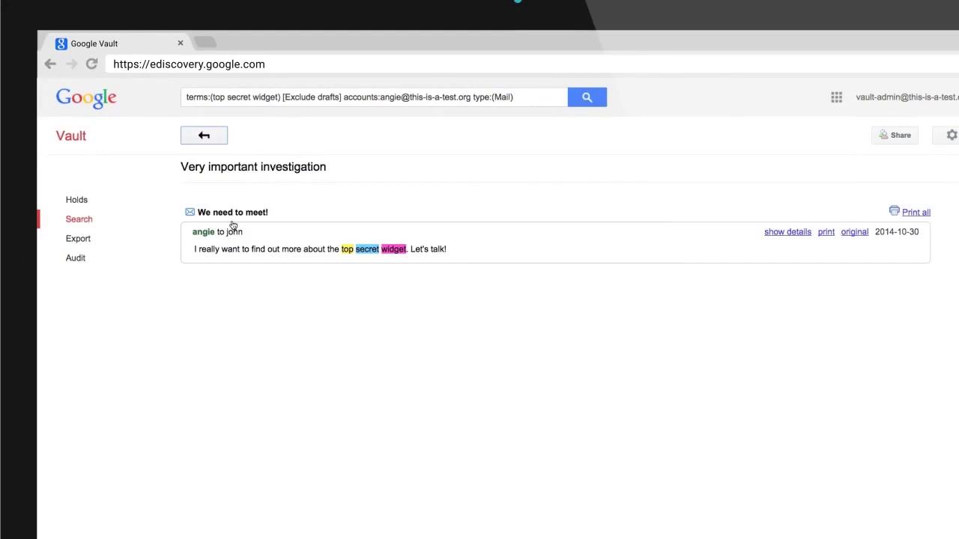
Save the narrowed search as the query 'Angie is in so much trouble!'
{"action": "left_click", "coordinate": [206, 137]}
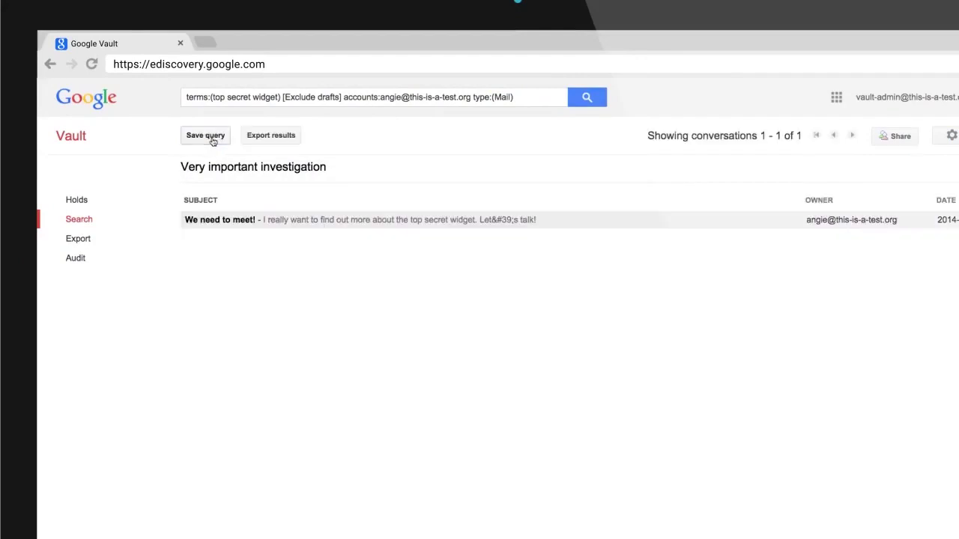
{"action": "left_click", "coordinate": [212, 140]}
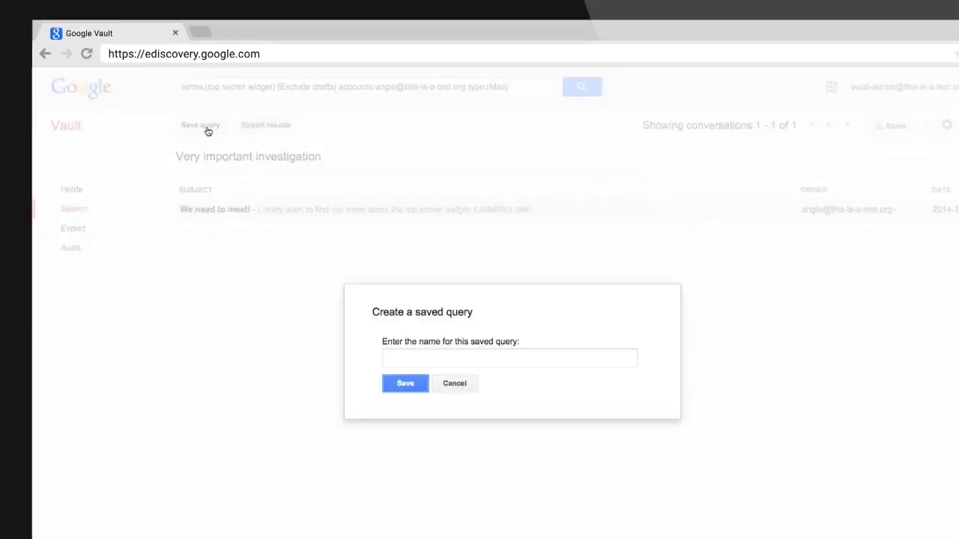
{"action": "type", "text": "Angie is in"}
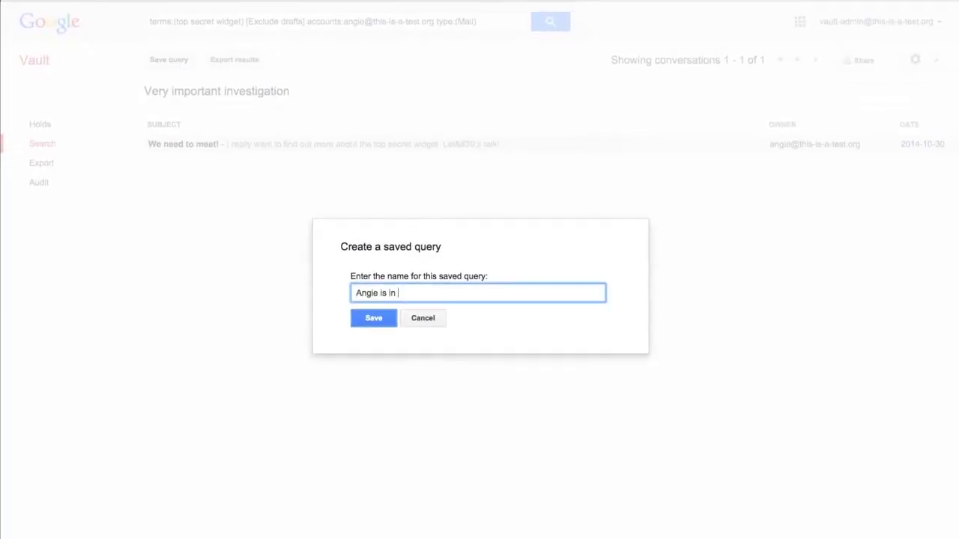
{"action": "type", "text": " so much trouble!"}
{"action": "left_click", "coordinate": [369, 319]}
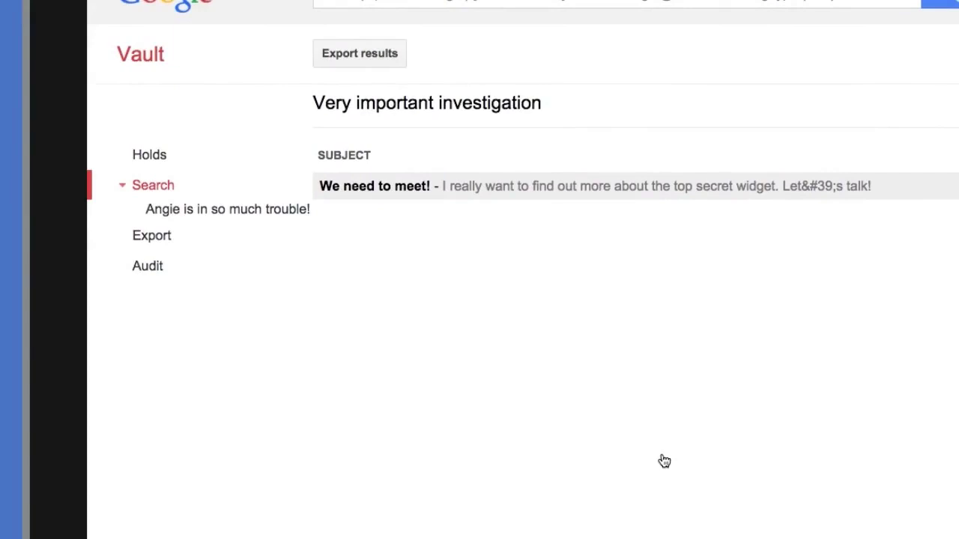
Export the results as 'Very important investigation' and view the four completed files
{"action": "left_click", "coordinate": [360, 53]}
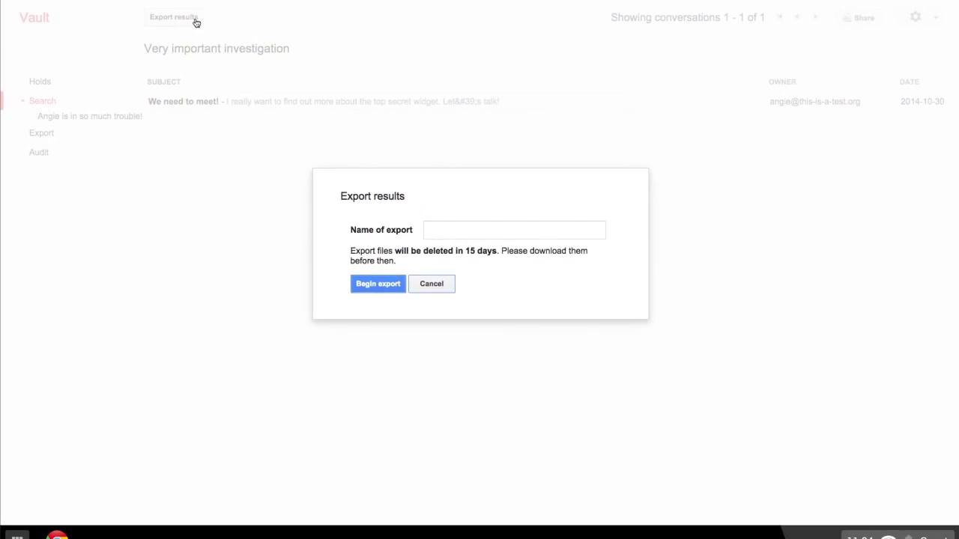
{"action": "left_click", "coordinate": [463, 234]}
{"action": "type", "text": "Very im"}
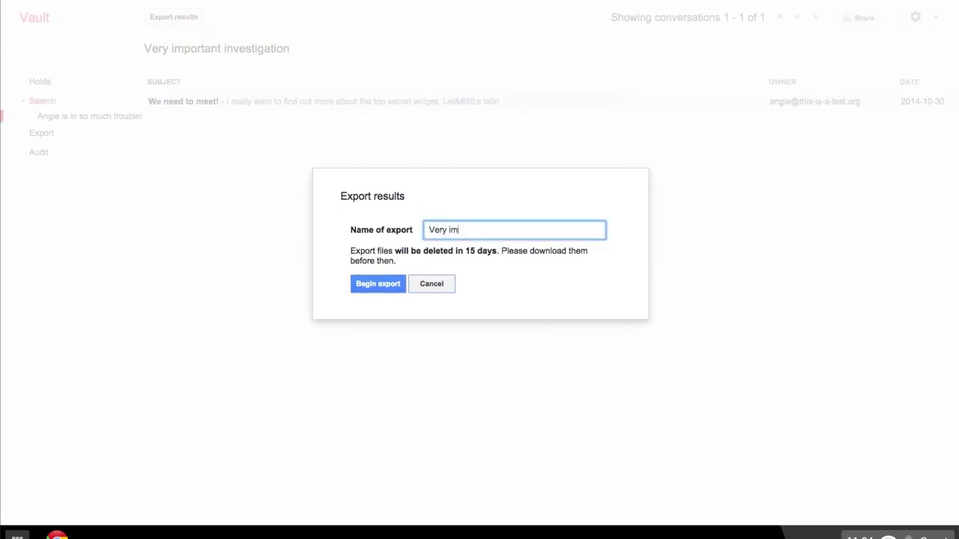
{"action": "type", "text": "portant investig"}
{"action": "type", "text": "ation"}
{"action": "left_click", "coordinate": [383, 284]}
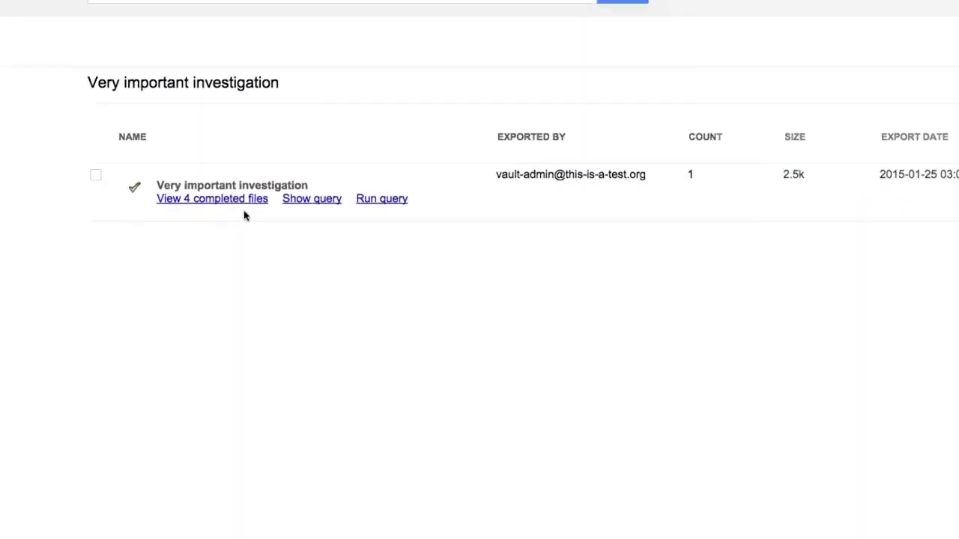
{"action": "left_click", "coordinate": [255, 212]}
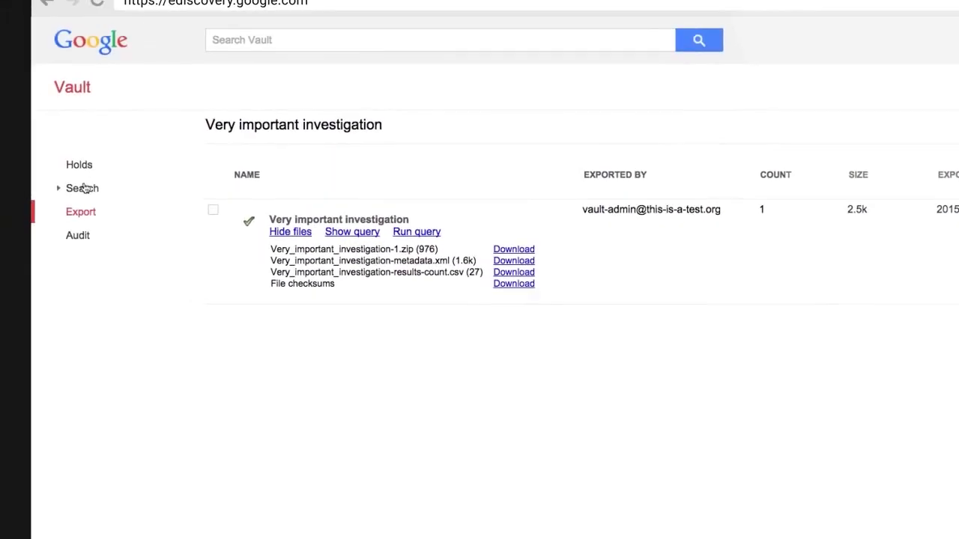
Rerun the saved query over Drive, finding DesignSpecification.docx and top-secret-widget.png
{"action": "left_click", "coordinate": [75, 185]}
{"action": "left_click", "coordinate": [418, 206]}
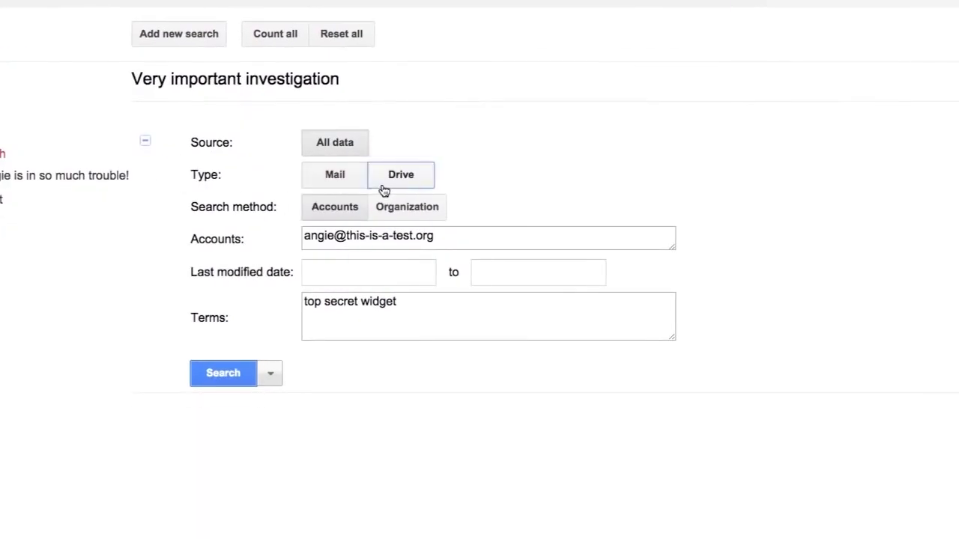
{"action": "left_click", "coordinate": [228, 379]}
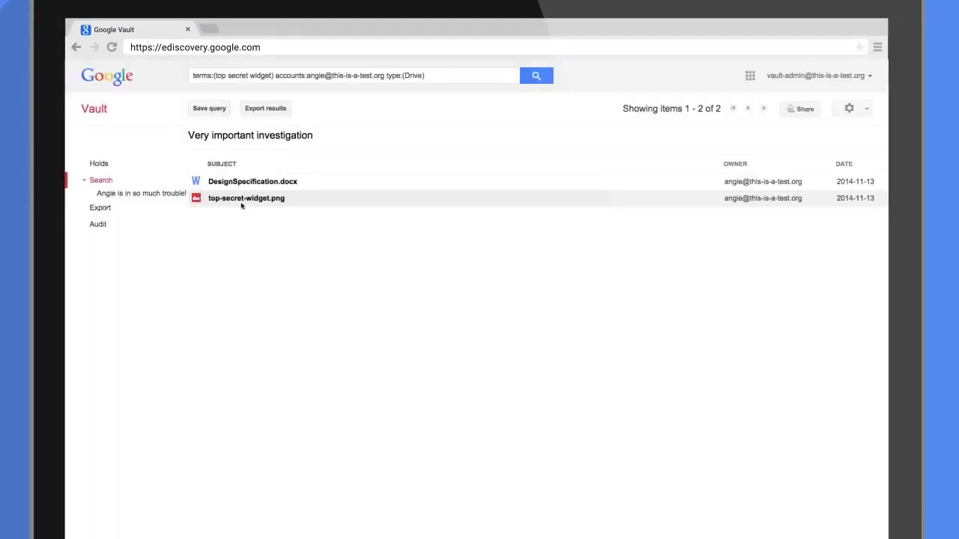
Go back to the Vault matters list via the title link
{"action": "left_click", "coordinate": [105, 107]}
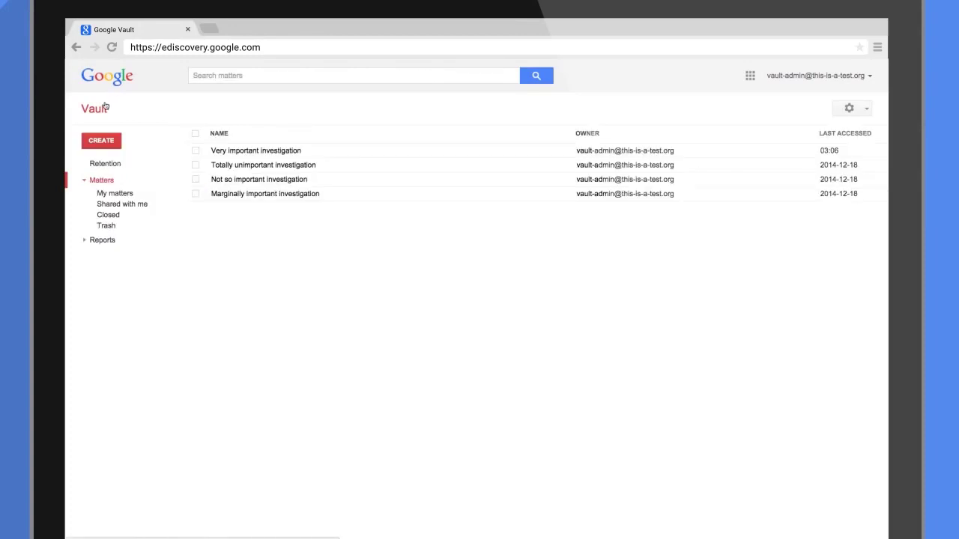